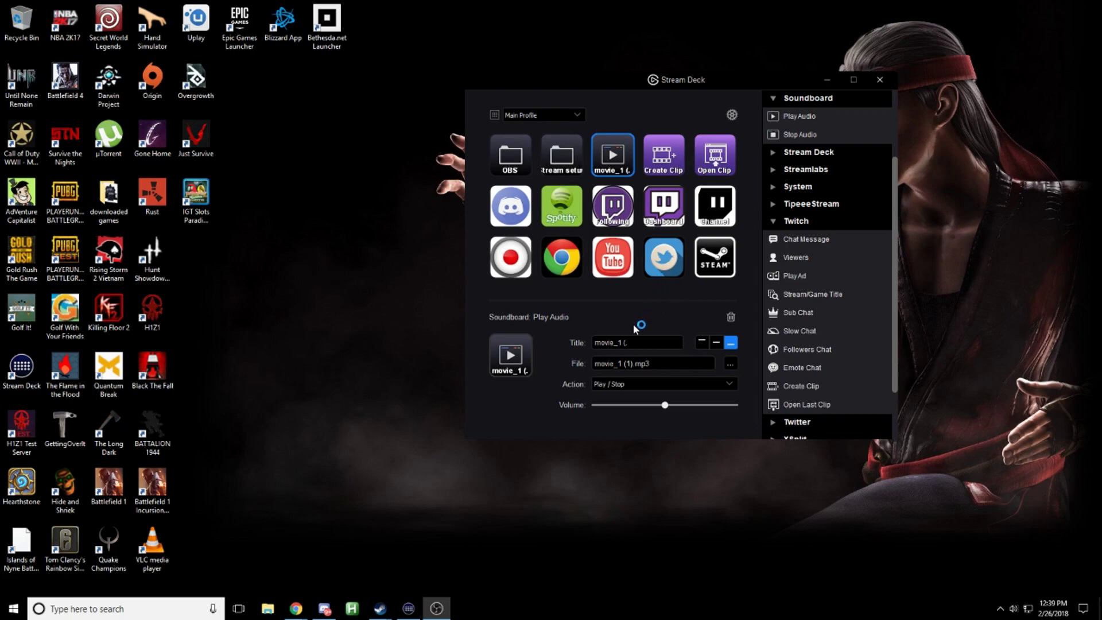
- Delete the movie_1, Create Clip and Open Clip keys from the top row, confirming each deletion
{"action": "right_click", "coordinate": [614, 167]}
{"action": "left_click", "coordinate": [625, 186]}
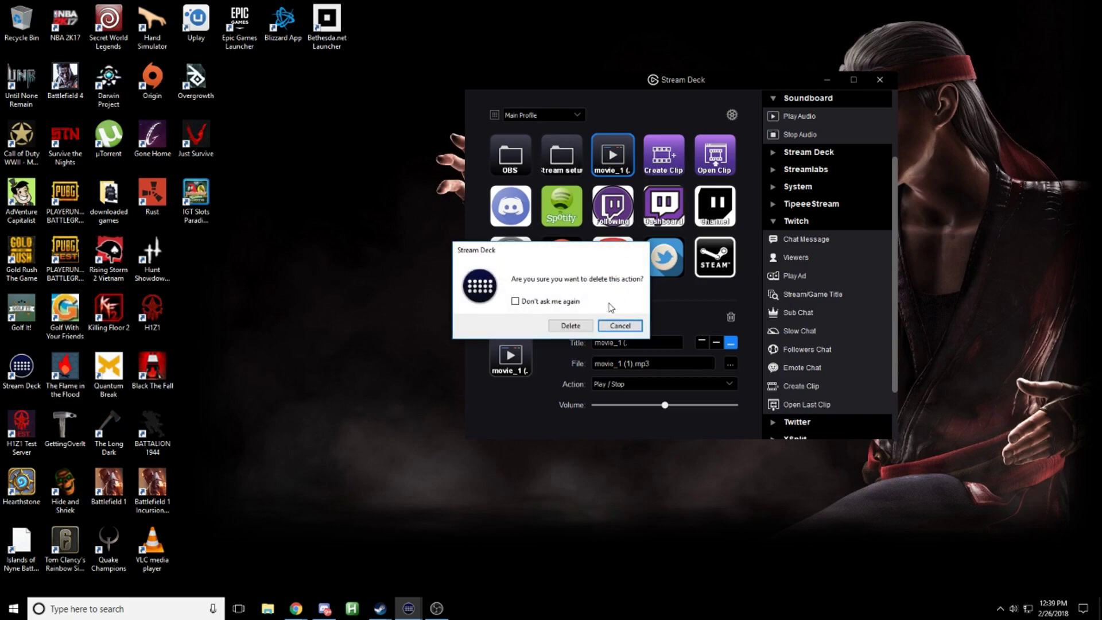
{"action": "left_click", "coordinate": [570, 325]}
{"action": "key", "text": "Delete"}
{"action": "left_click", "coordinate": [570, 325]}
{"action": "right_click", "coordinate": [711, 154]}
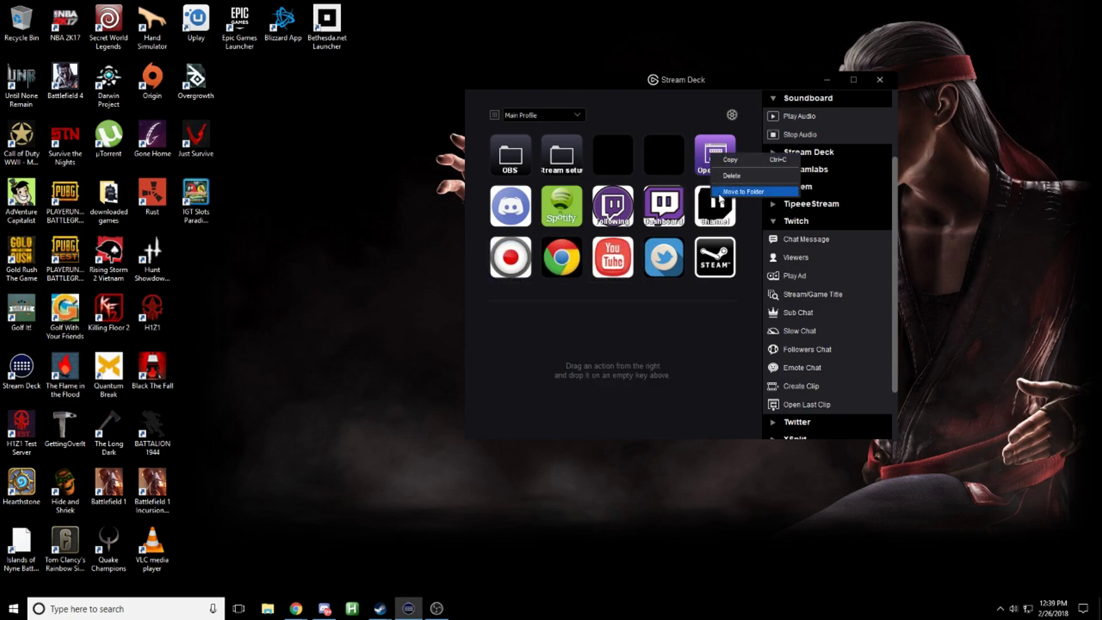
{"action": "left_click", "coordinate": [732, 176]}
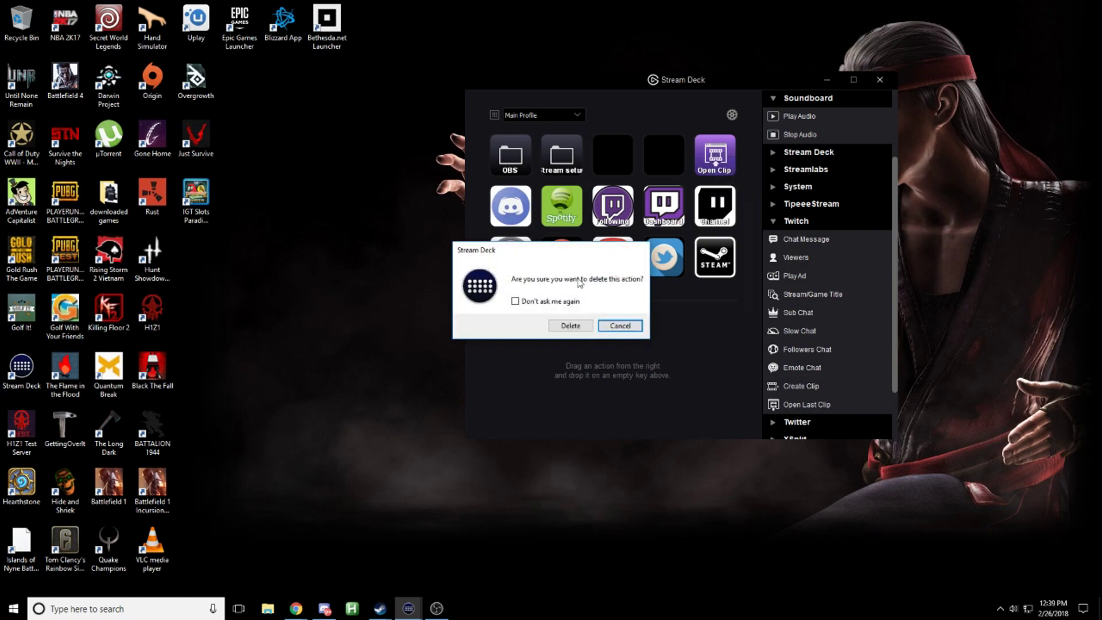
{"action": "left_click", "coordinate": [578, 326]}
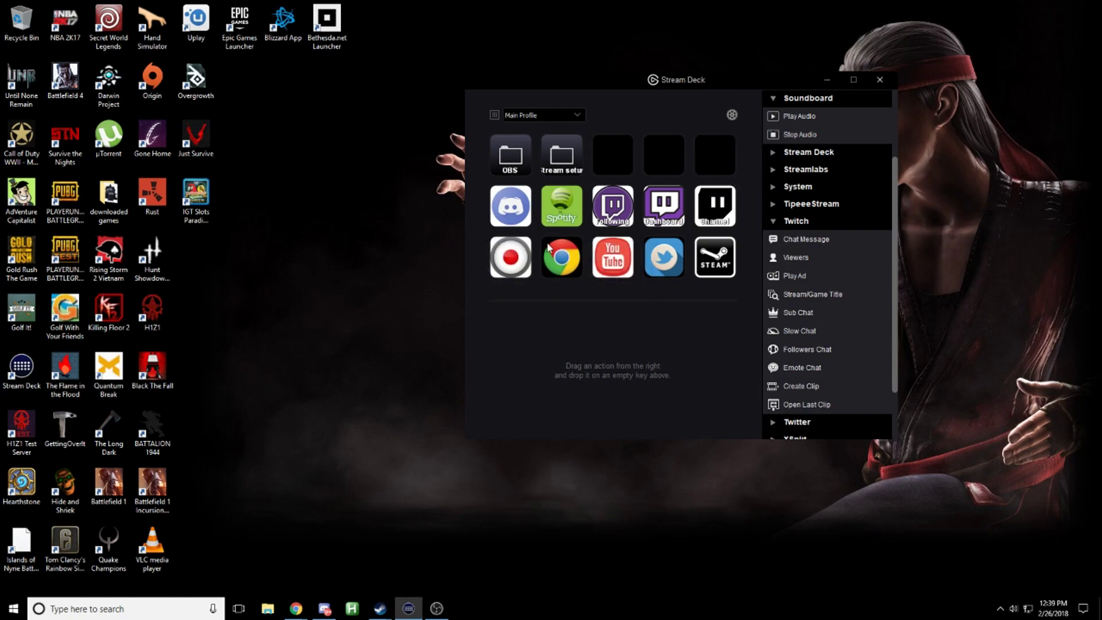
- Bring Chrome forward and flip between the Myinstants BRUH tab and the Elgato search results
{"action": "mouse_move", "coordinate": [304, 607]}
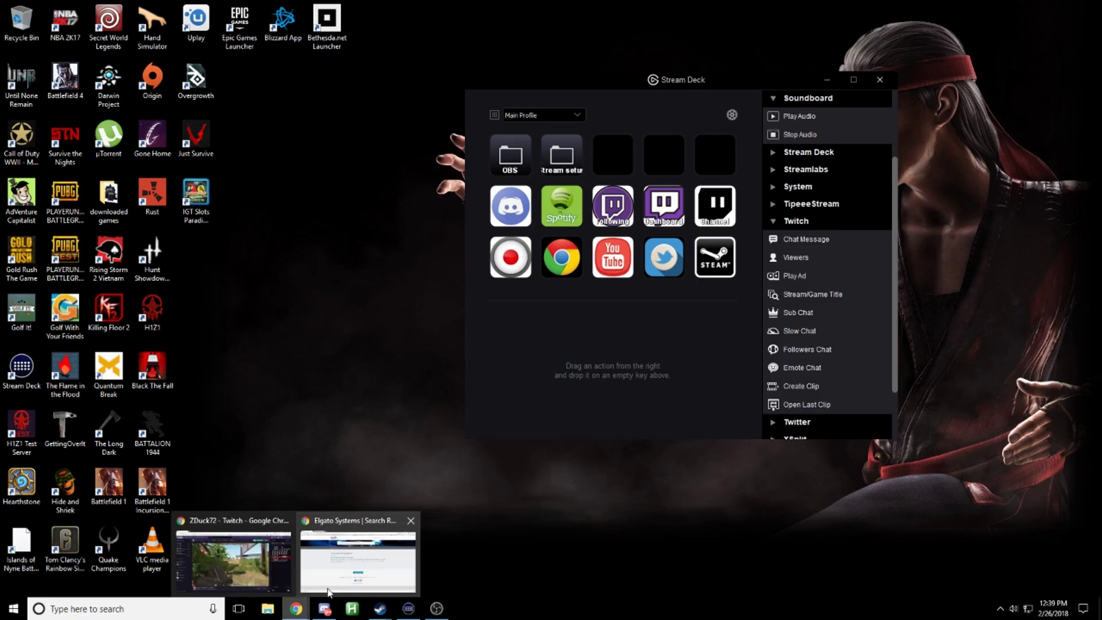
{"action": "left_click", "coordinate": [329, 591]}
{"action": "left_click", "coordinate": [183, 7]}
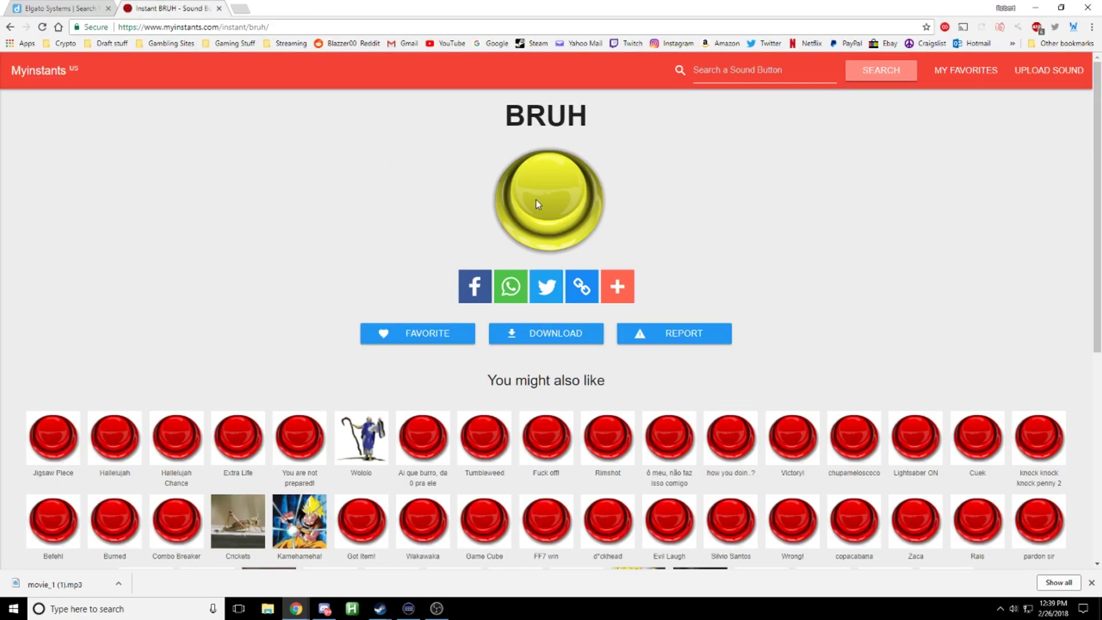
{"action": "left_click", "coordinate": [76, 13]}
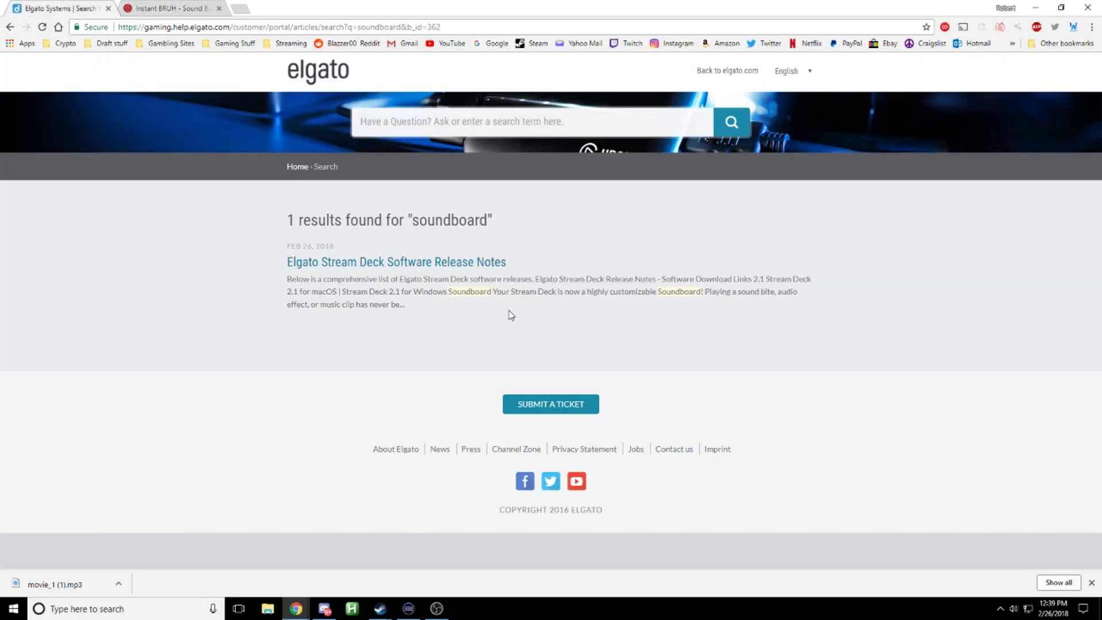
{"action": "left_click", "coordinate": [181, 7]}
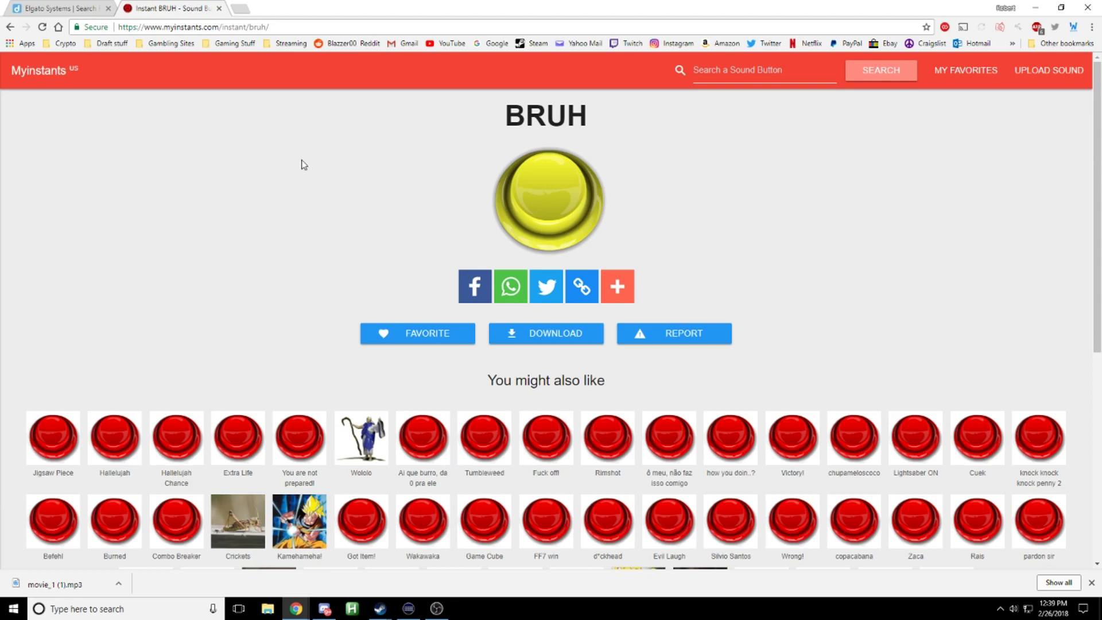
- Return to the Myinstants index, play the Metal Gear and BRUH sounds, then open BRUH's page
{"action": "left_click", "coordinate": [11, 27]}
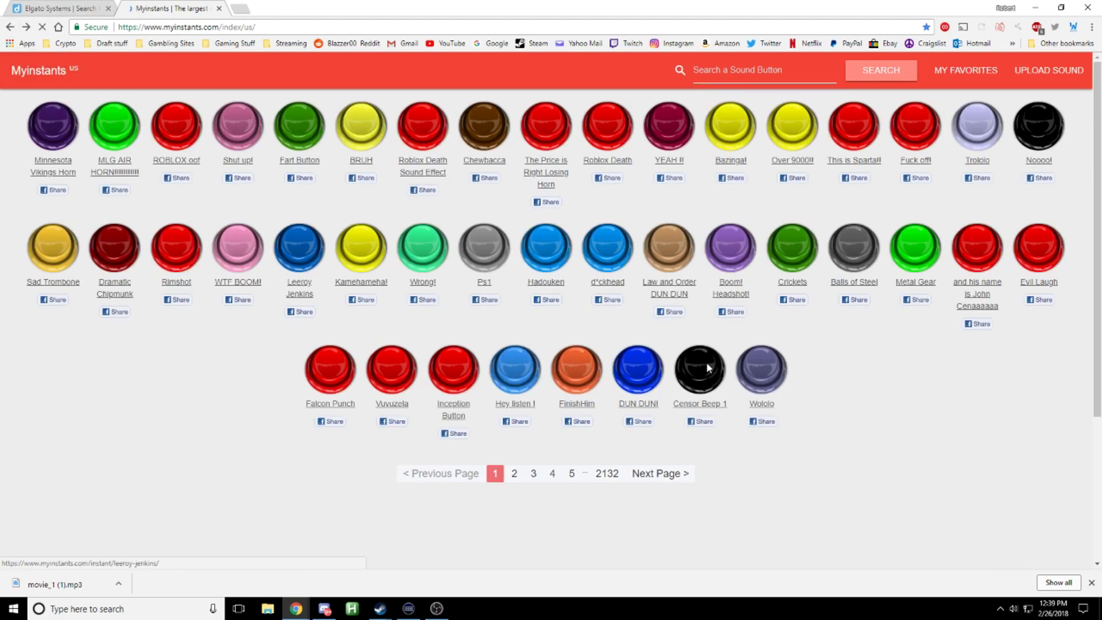
{"action": "left_click", "coordinate": [740, 70]}
{"action": "left_click", "coordinate": [914, 256]}
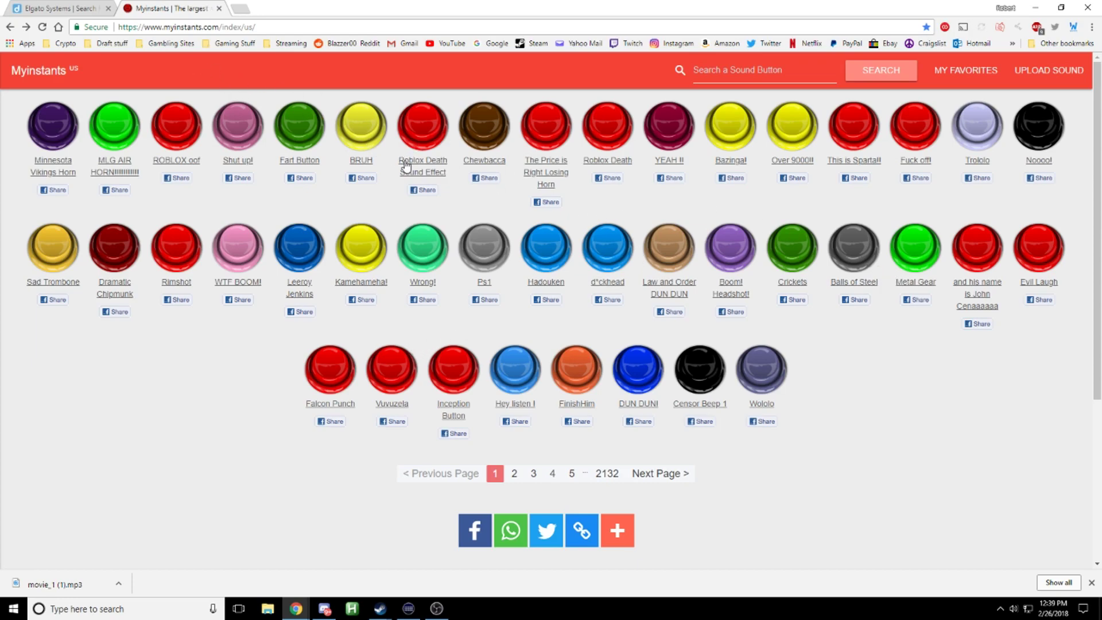
{"action": "left_click", "coordinate": [361, 142]}
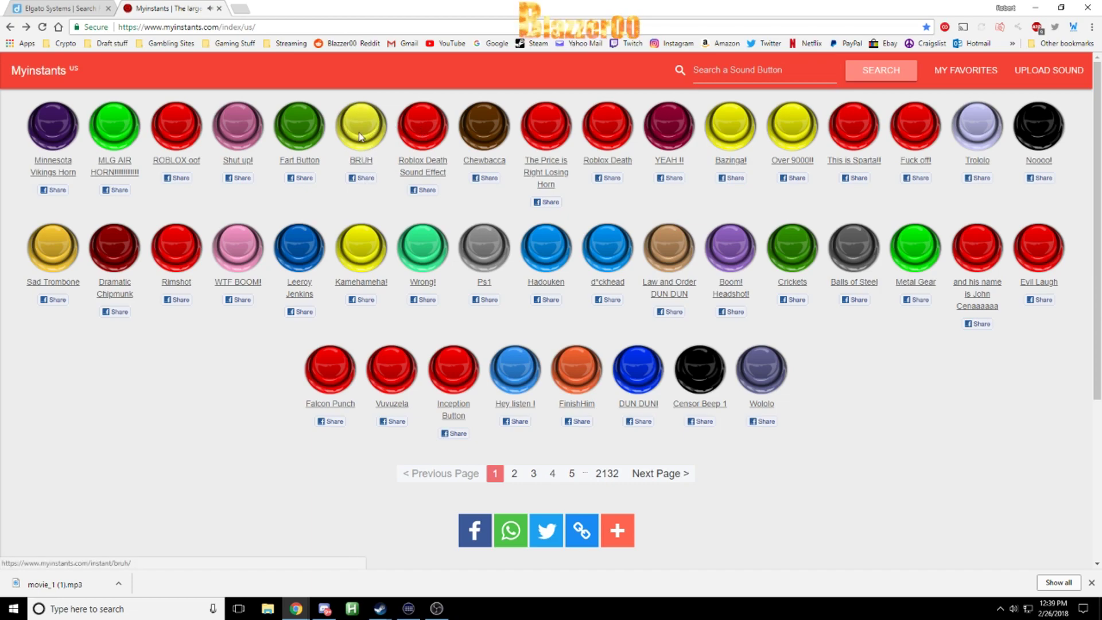
{"action": "left_click", "coordinate": [360, 162]}
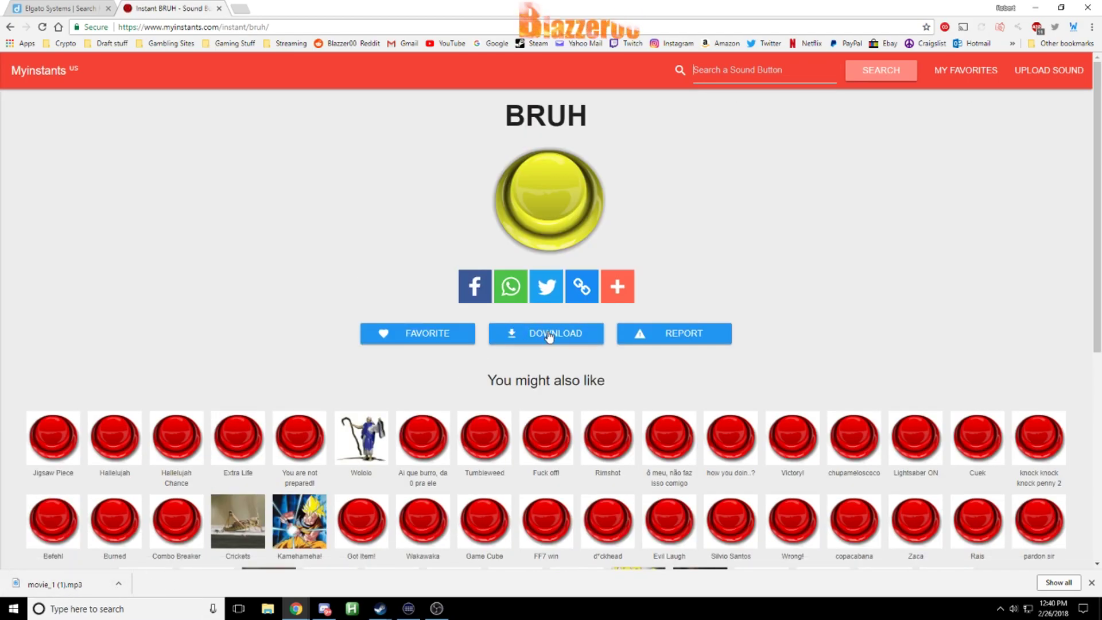
- Download the BRUH sound as movie_1 (2).mp3 into music clips and minimize Chrome
{"action": "left_click", "coordinate": [519, 335]}
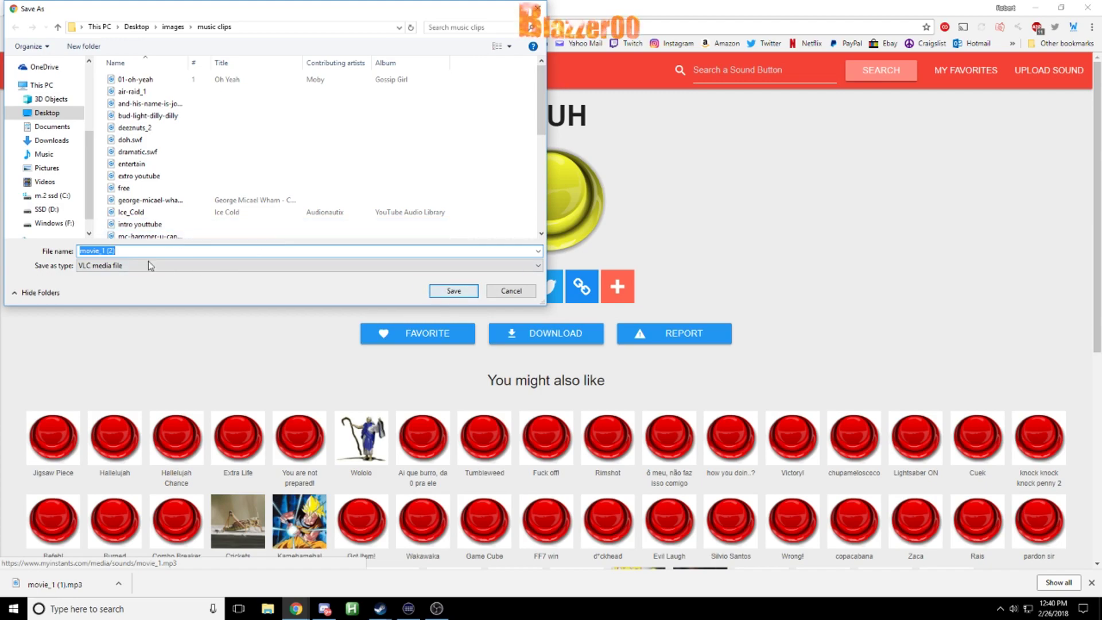
{"action": "left_click", "coordinate": [454, 293]}
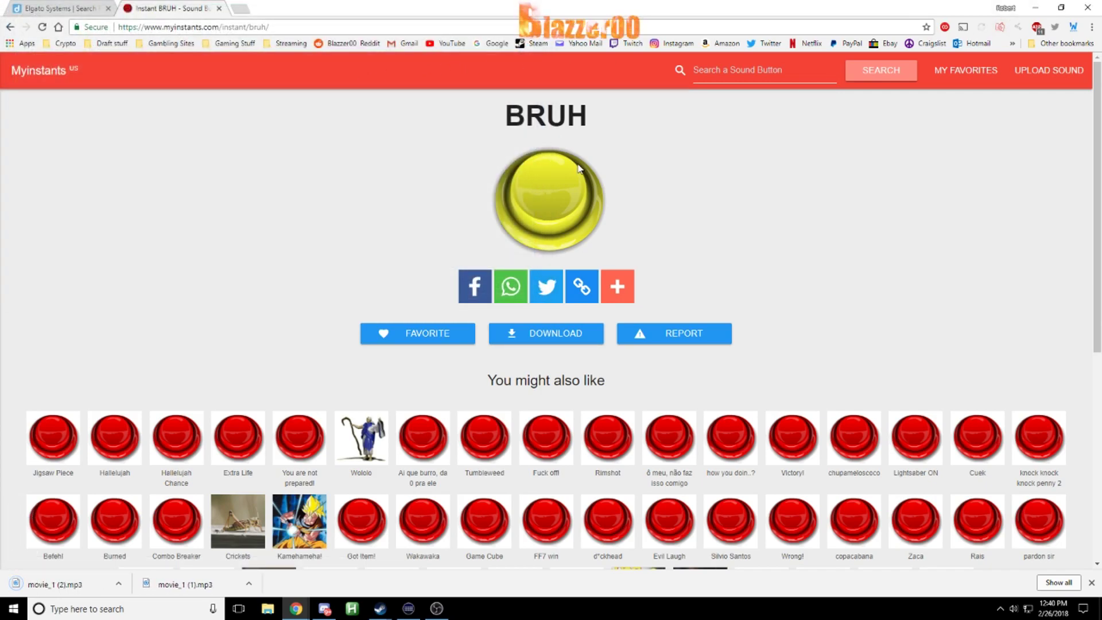
{"action": "left_click", "coordinate": [1035, 7]}
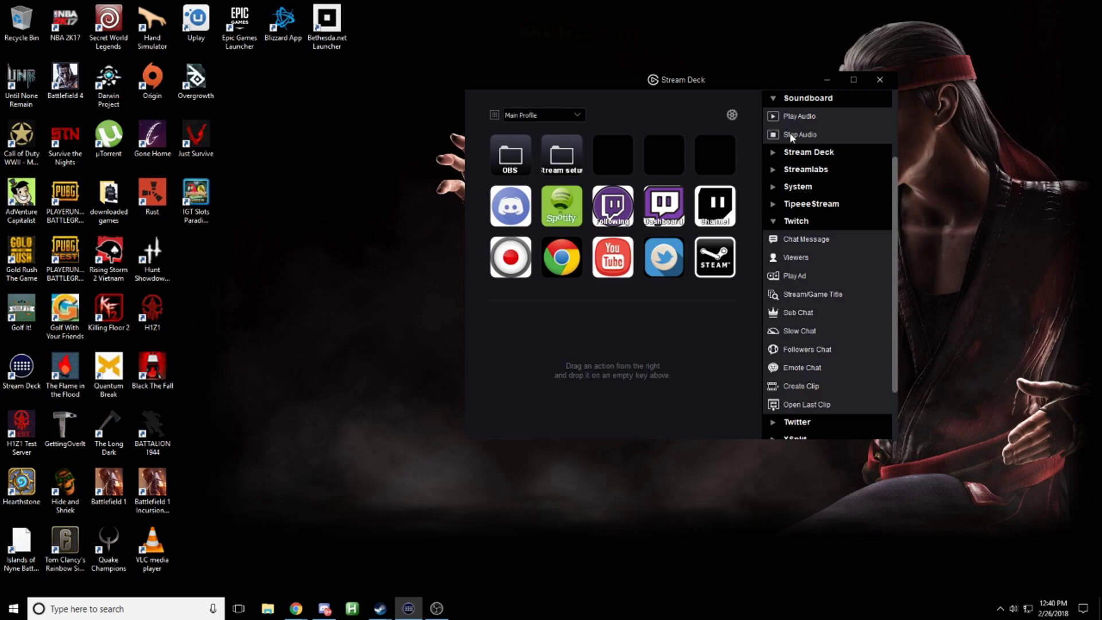
- Place a Soundboard Play Audio action on the third top-row key
{"action": "scroll", "coordinate": [803, 149], "scroll_direction": "up", "scroll_amount": 1}
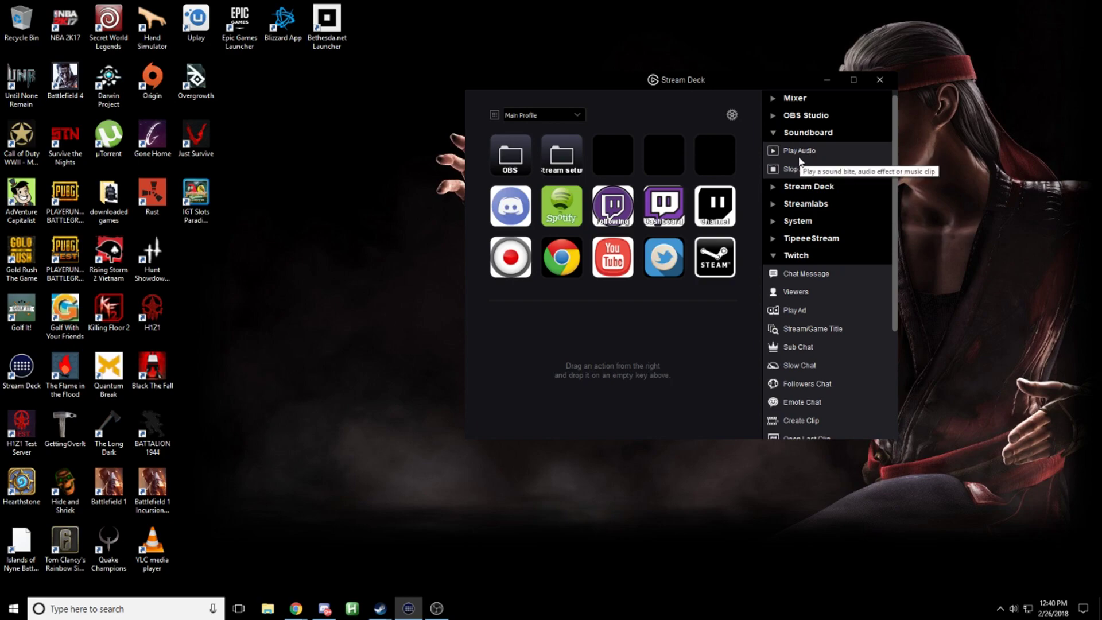
{"action": "left_click_drag", "start_coordinate": [811, 152], "coordinate": [623, 154]}
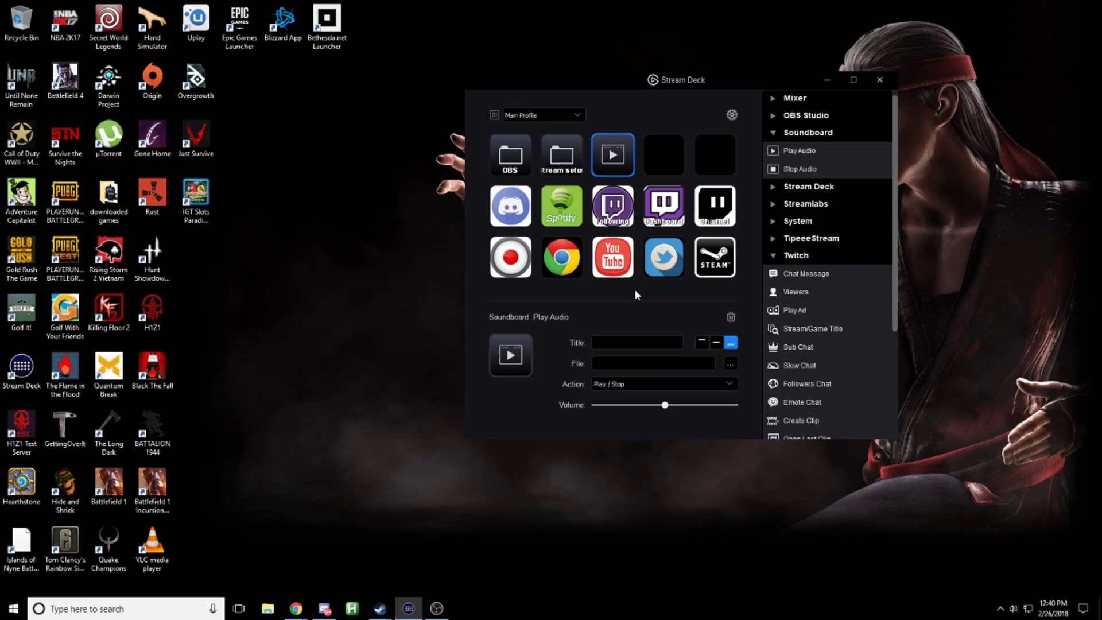
- Set the Play Audio key's file to movie_1 (2).mp3 from the music clips folder
{"action": "left_click", "coordinate": [730, 364]}
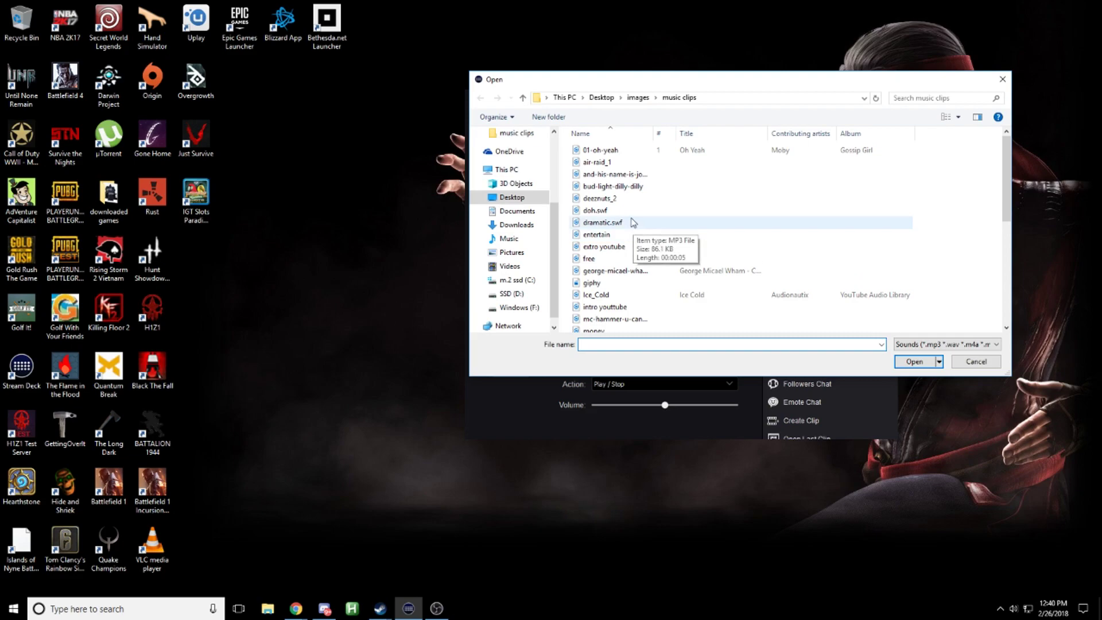
{"action": "scroll", "coordinate": [640, 247], "scroll_direction": "down", "scroll_amount": 4}
{"action": "scroll", "coordinate": [641, 278], "scroll_direction": "down", "scroll_amount": 1}
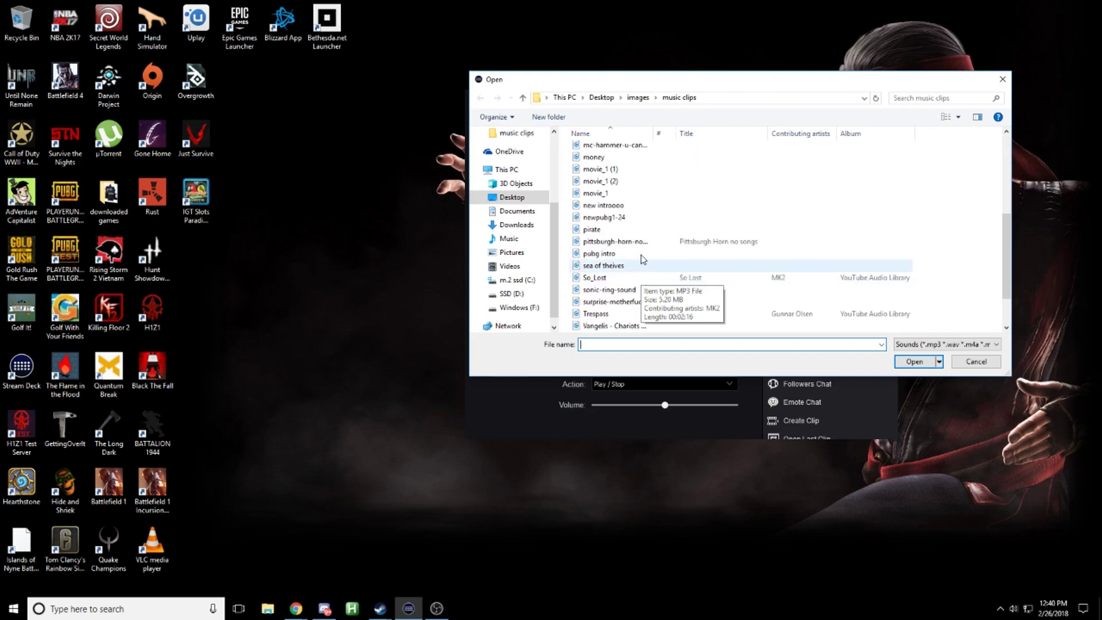
{"action": "left_click", "coordinate": [611, 183]}
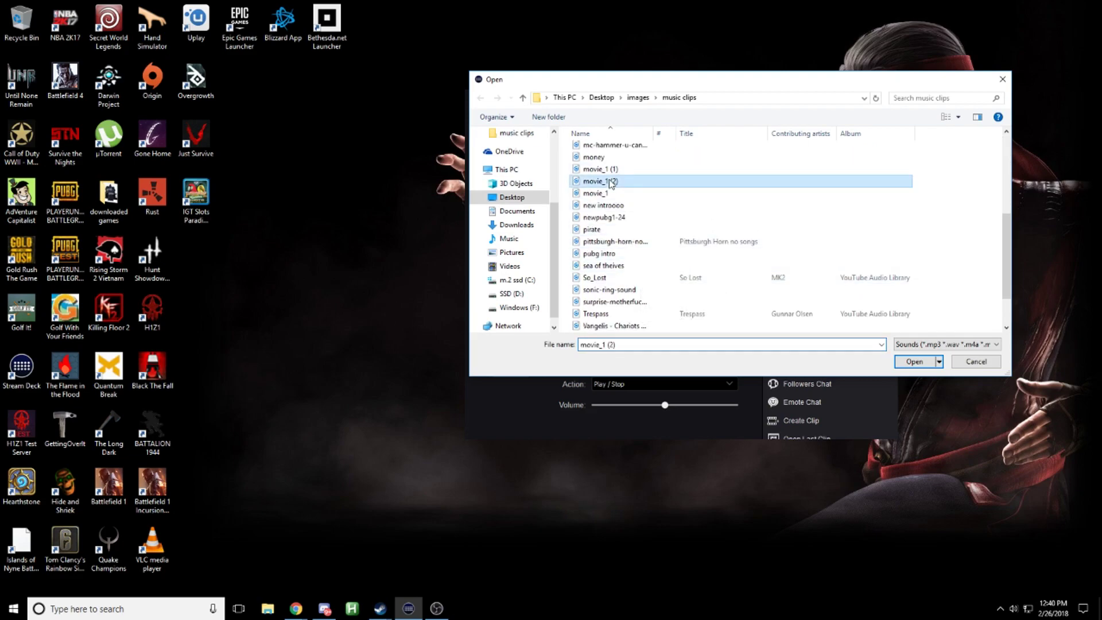
{"action": "left_click", "coordinate": [914, 363]}
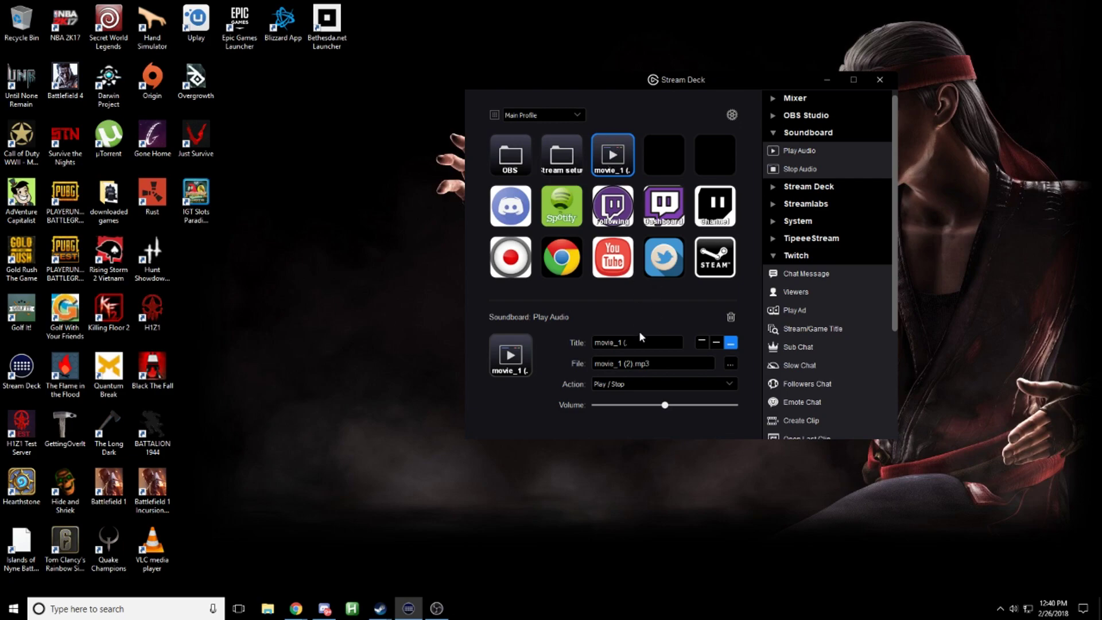
- Title the key 'Subs', adjust its playback volume, and collapse the Soundboard category
{"action": "double_click", "coordinate": [597, 341]}
{"action": "type", "text": "Subs"}
{"action": "left_click_drag", "start_coordinate": [664, 404], "coordinate": [639, 408]}
{"action": "left_click_drag", "start_coordinate": [669, 414], "coordinate": [660, 413]}
{"action": "left_click", "coordinate": [772, 132]}
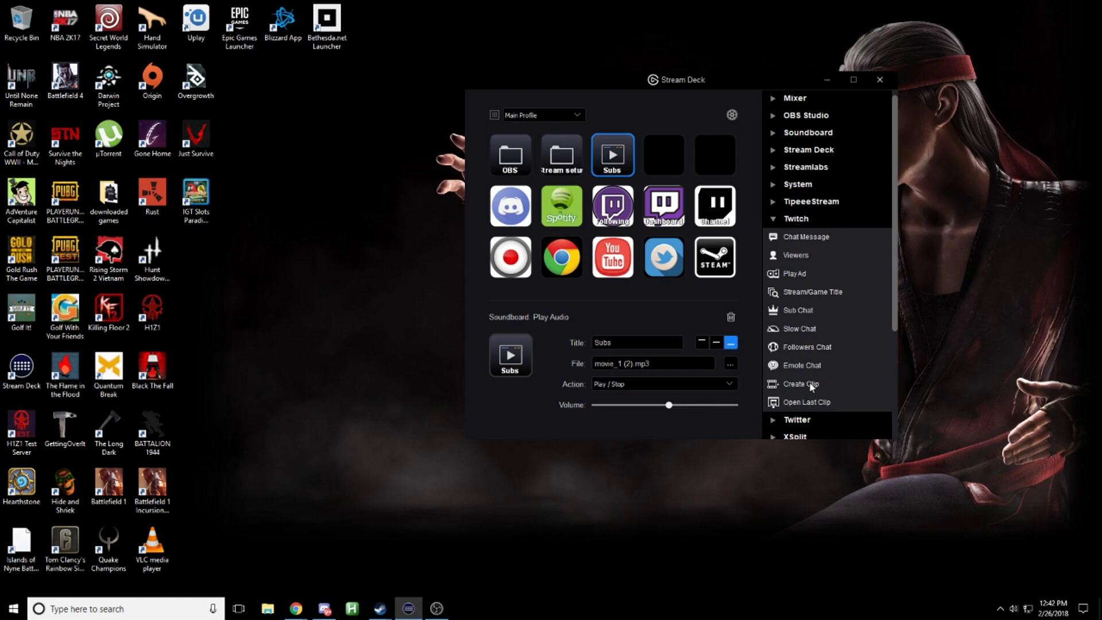
- Add a Twitch Create Clip action to the fourth top-row key, titled 'Create CLip'
{"action": "left_click_drag", "start_coordinate": [807, 384], "coordinate": [663, 154]}
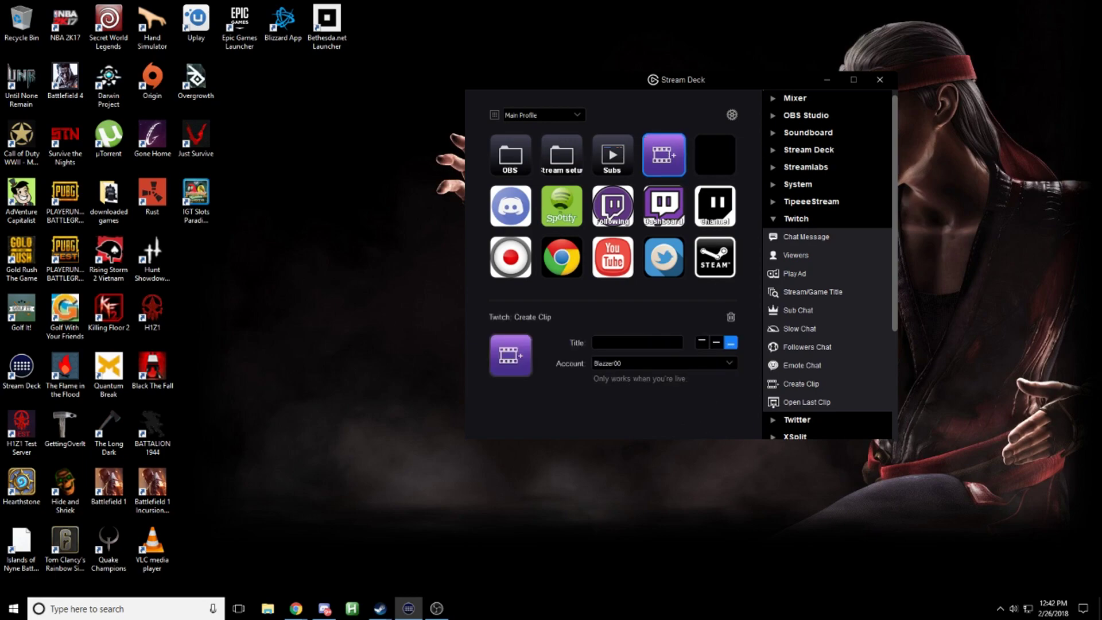
{"action": "type", "text": "Create CLip"}
- Add a Twitch Open Last Clip action to the last top-row key, titled 'open clip'
{"action": "left_click_drag", "start_coordinate": [817, 406], "coordinate": [714, 155]}
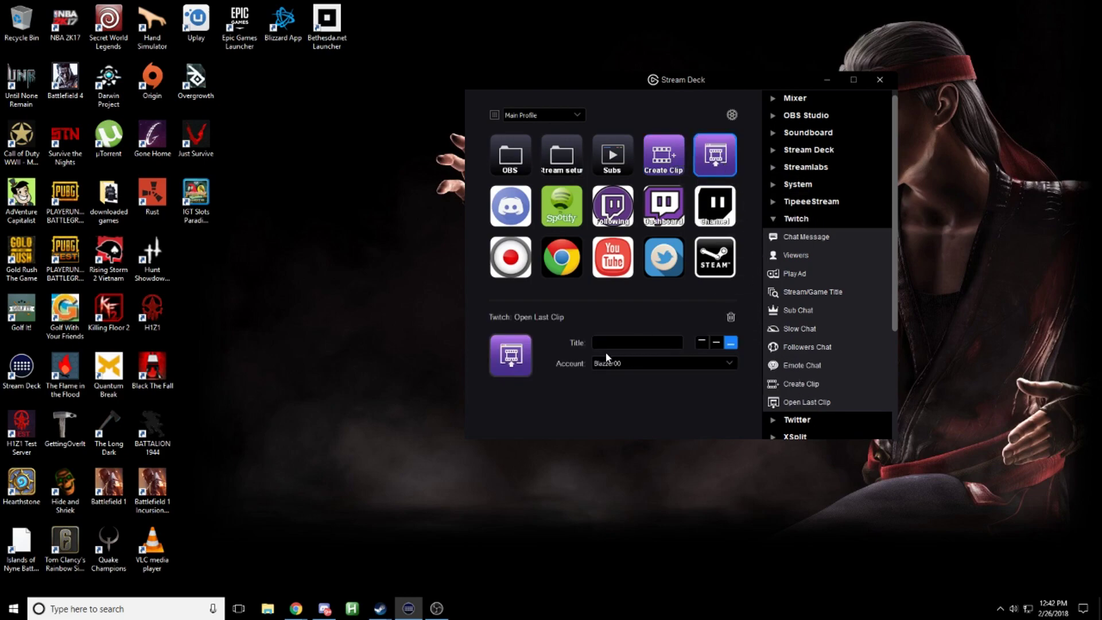
{"action": "type", "text": "open clipo"}
{"action": "key", "text": "BackSpace"}
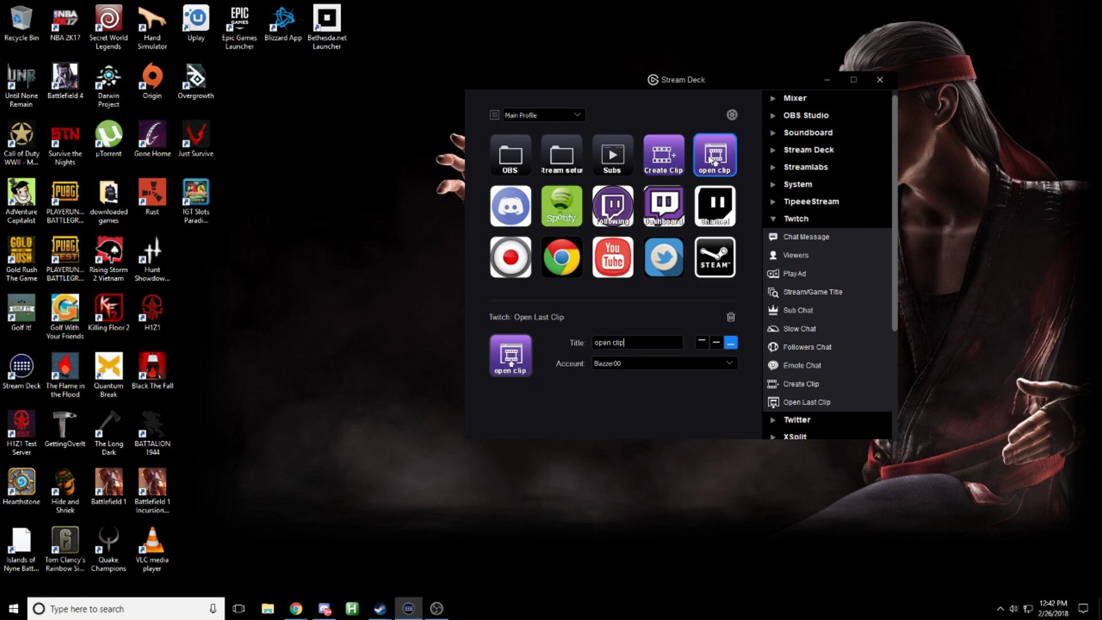